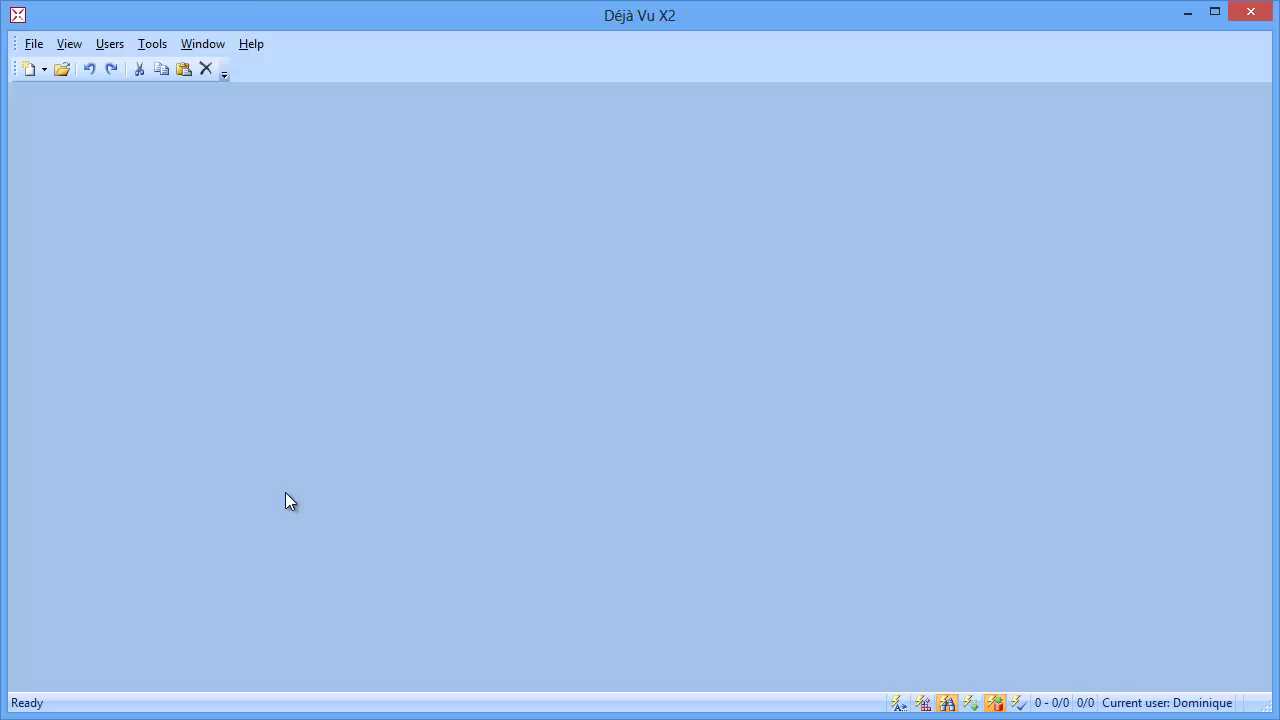
# View the About box showing Professional version 8.0.611 under evaluation, then close it
pyautogui.click(250, 45)
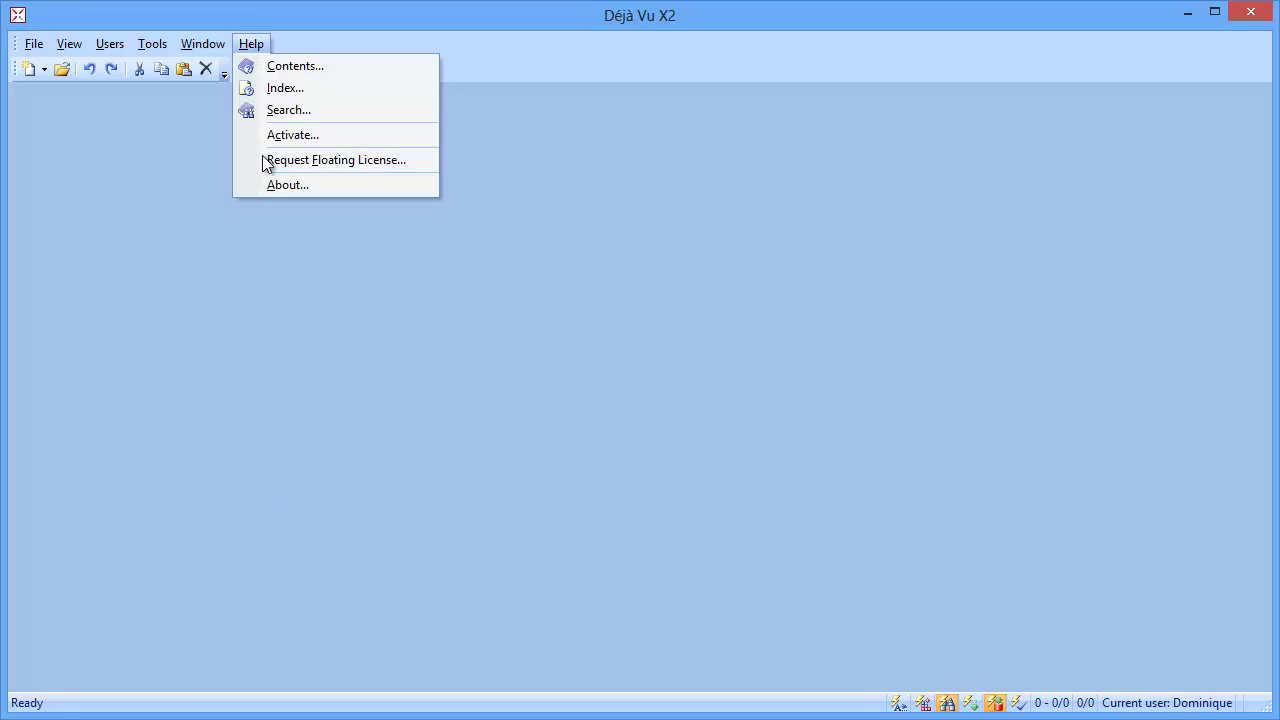
pyautogui.click(270, 187)
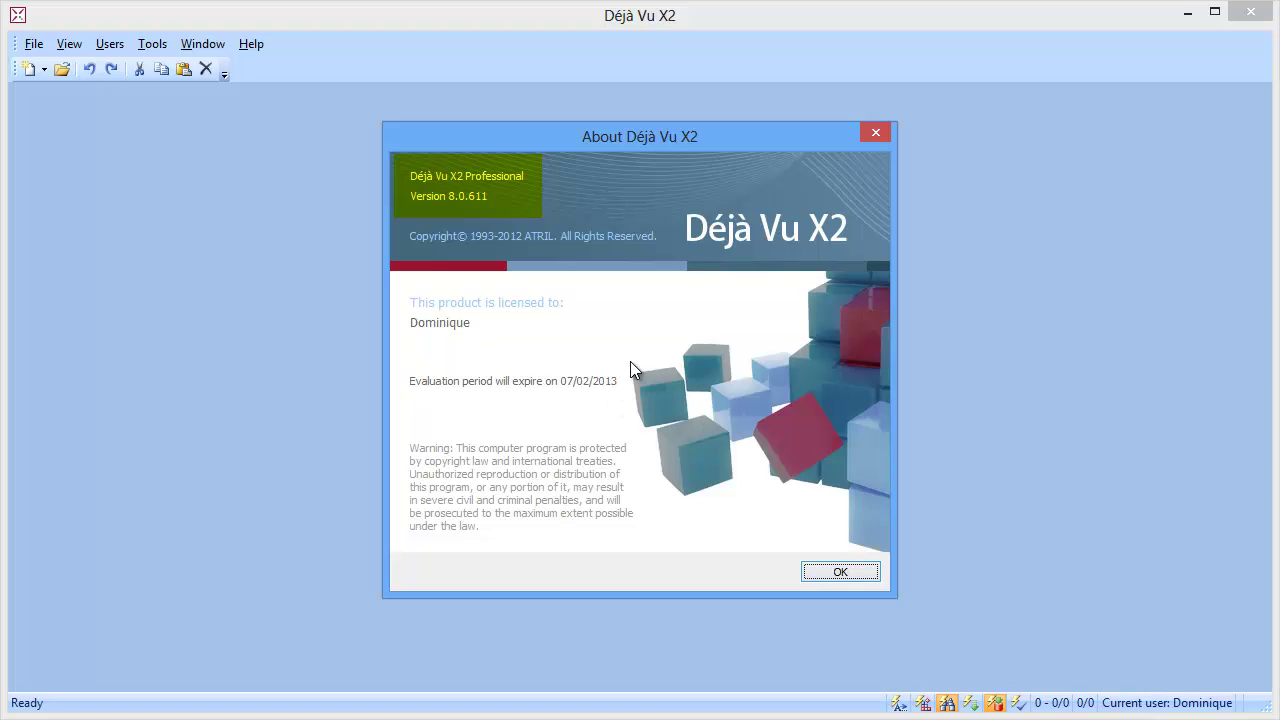
pyautogui.click(845, 573)
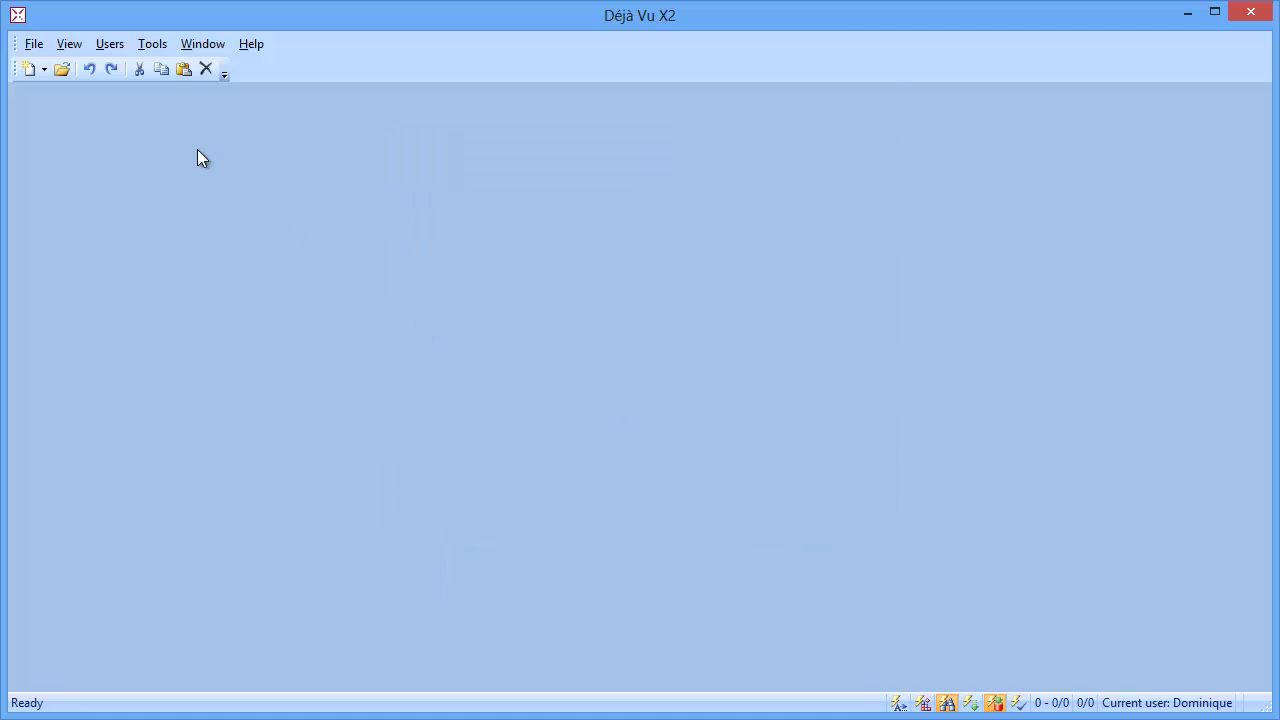
# Tick Enable Guaranteed Matches on the General tab of Tools > Options and confirm
pyautogui.click(156, 46)
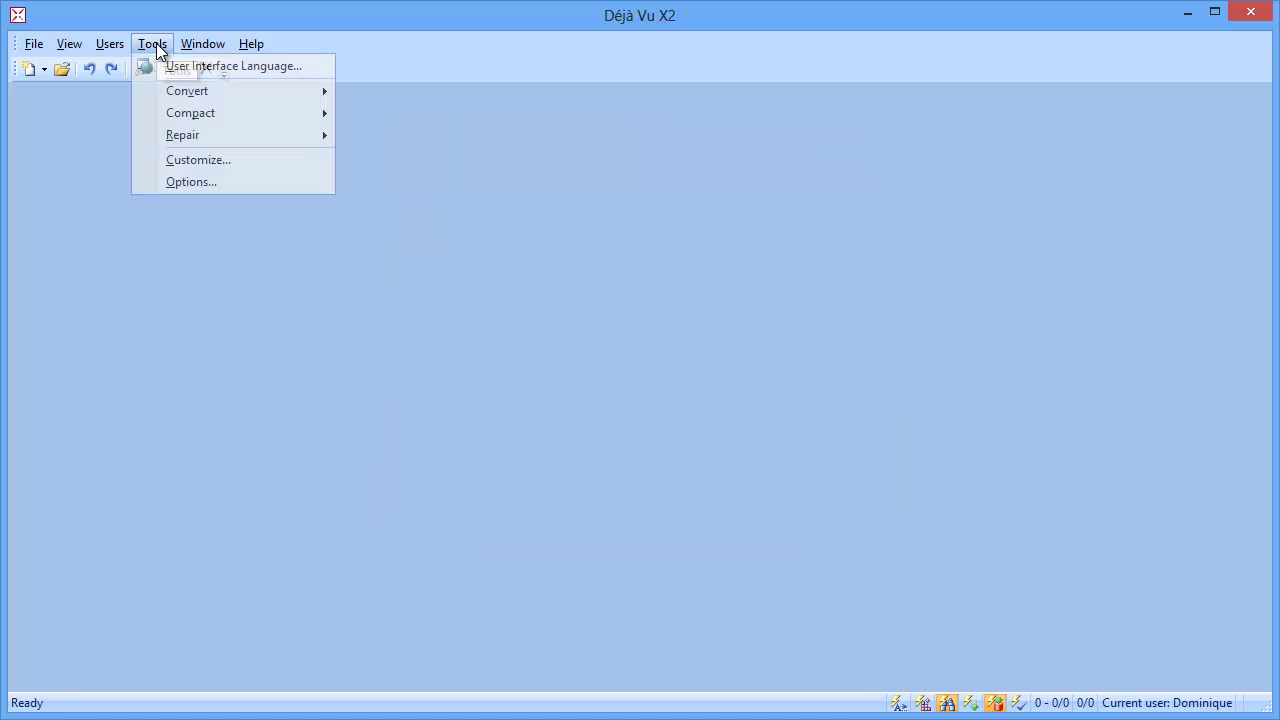
pyautogui.click(181, 181)
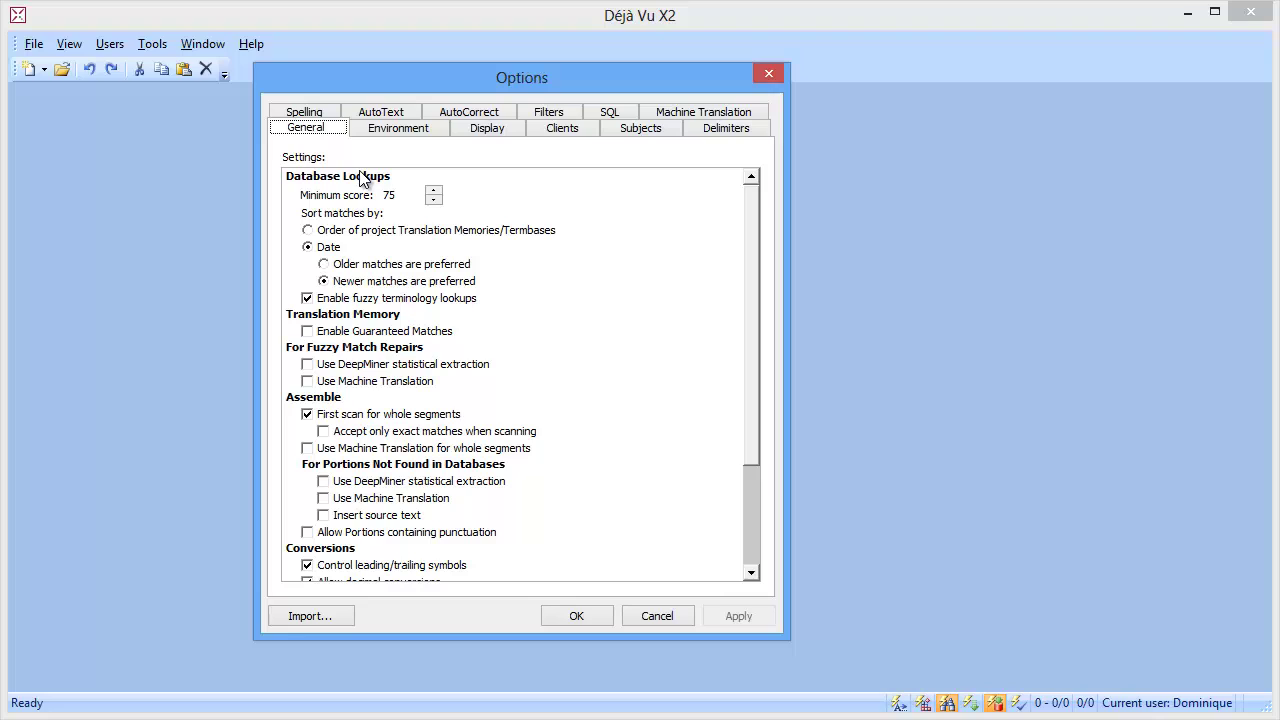
pyautogui.click(308, 331)
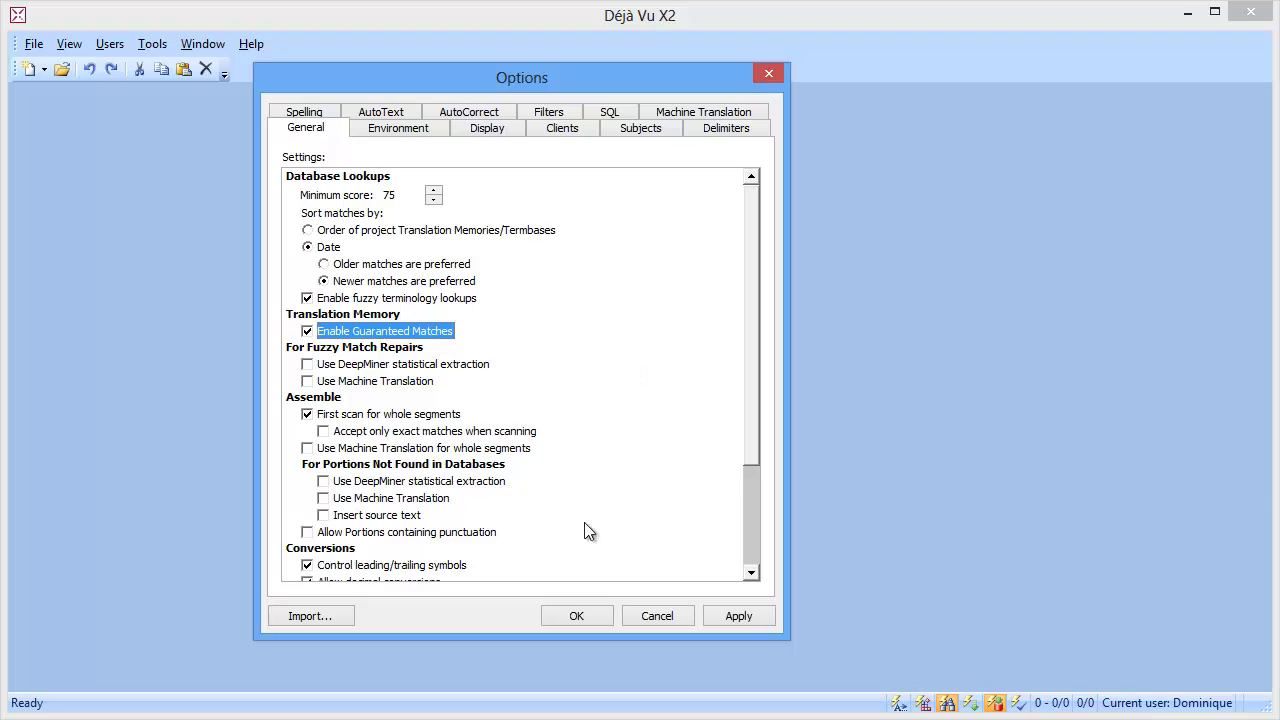
pyautogui.click(581, 616)
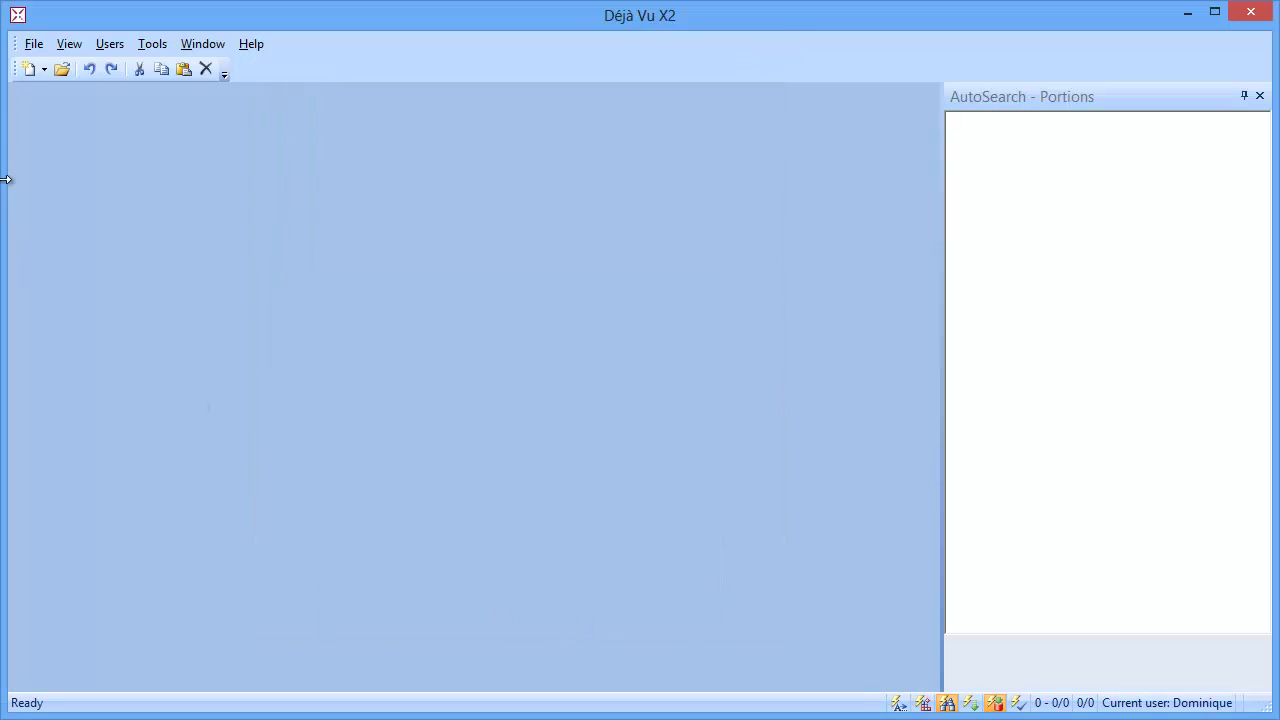
# Start a new project saved as Google en-fr with French as the target language
pyautogui.click(34, 46)
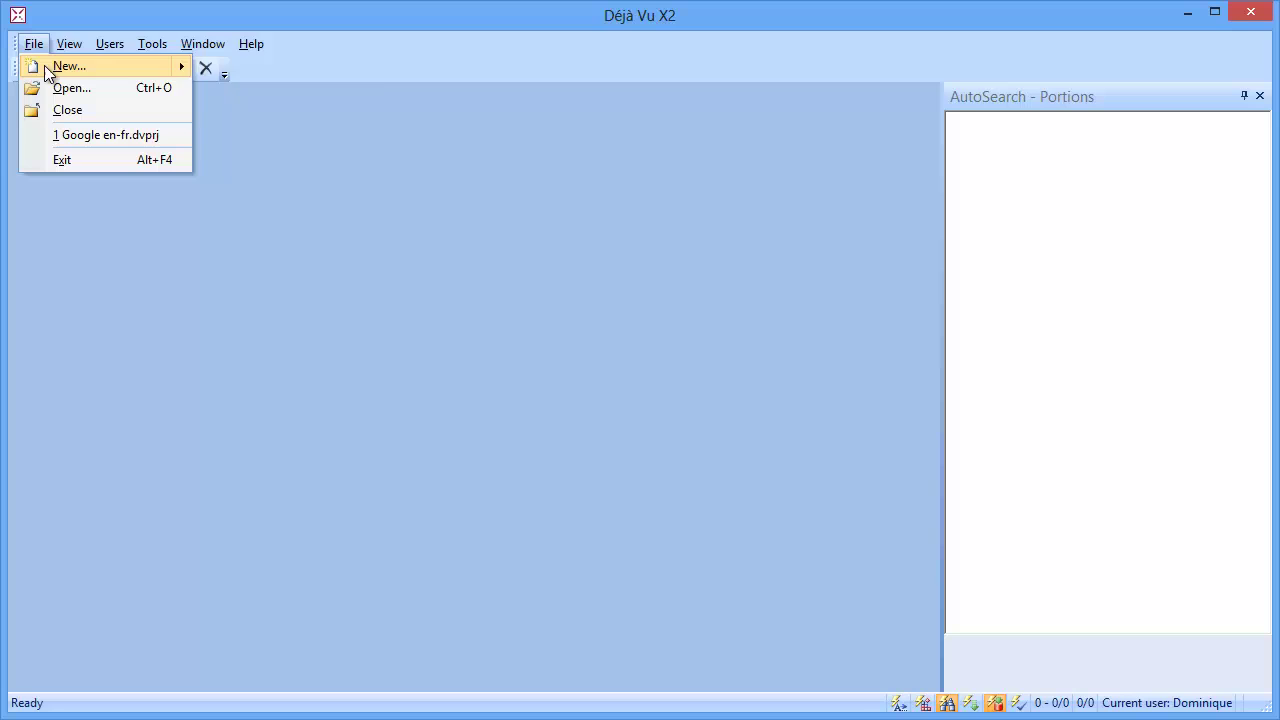
pyautogui.moveTo(44, 65)
pyautogui.click(237, 75)
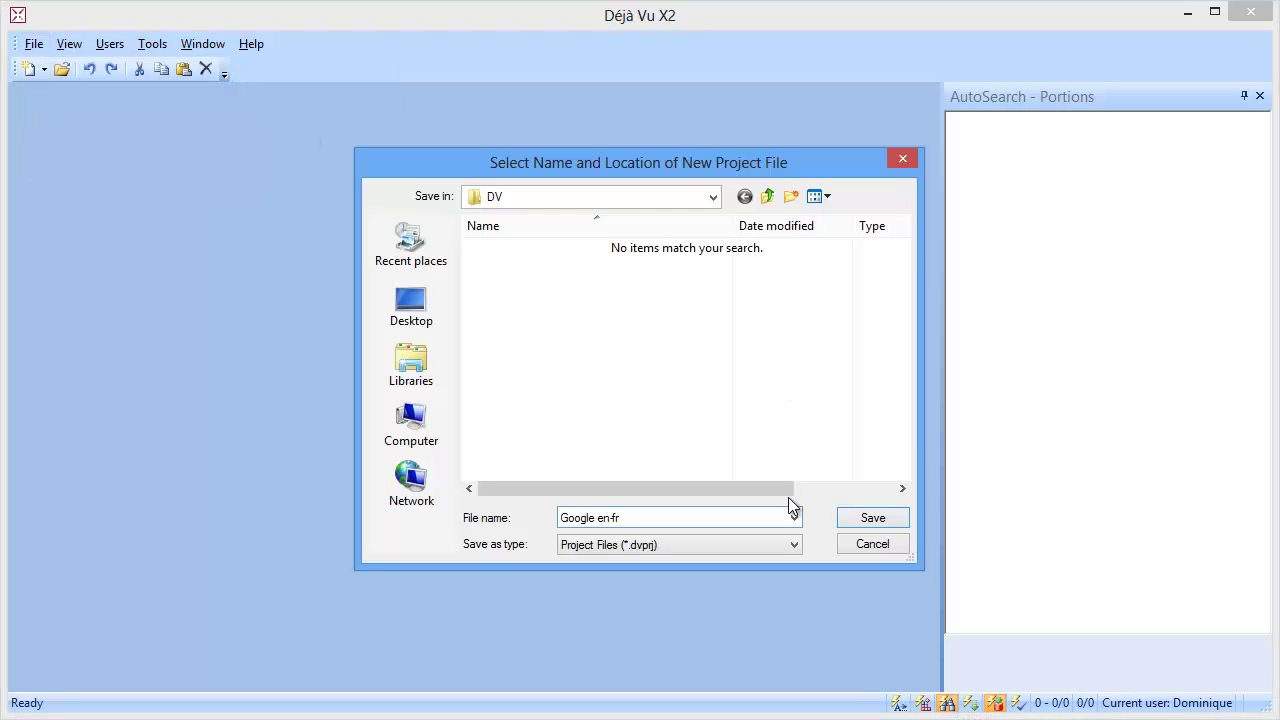
pyautogui.click(861, 523)
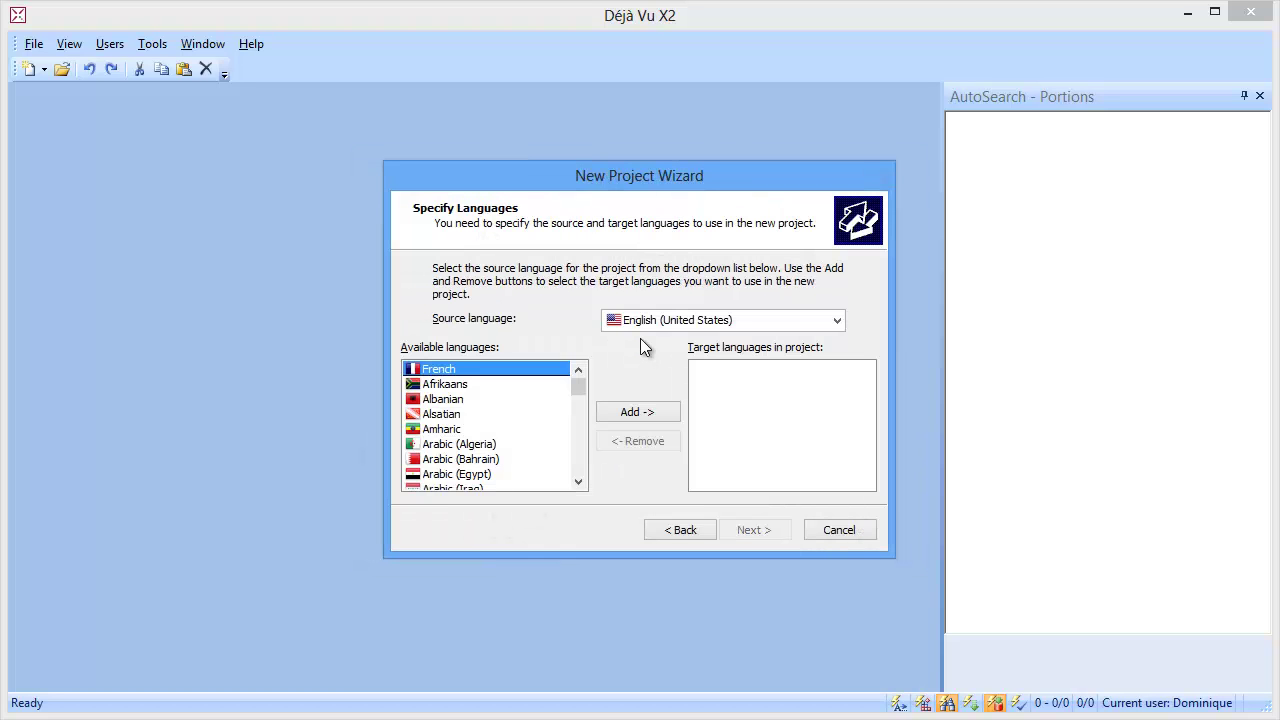
pyautogui.click(622, 410)
pyautogui.click(755, 529)
# Add a local translation memory named Google en-fr, skipping termbase and machine translation
pyautogui.click(669, 434)
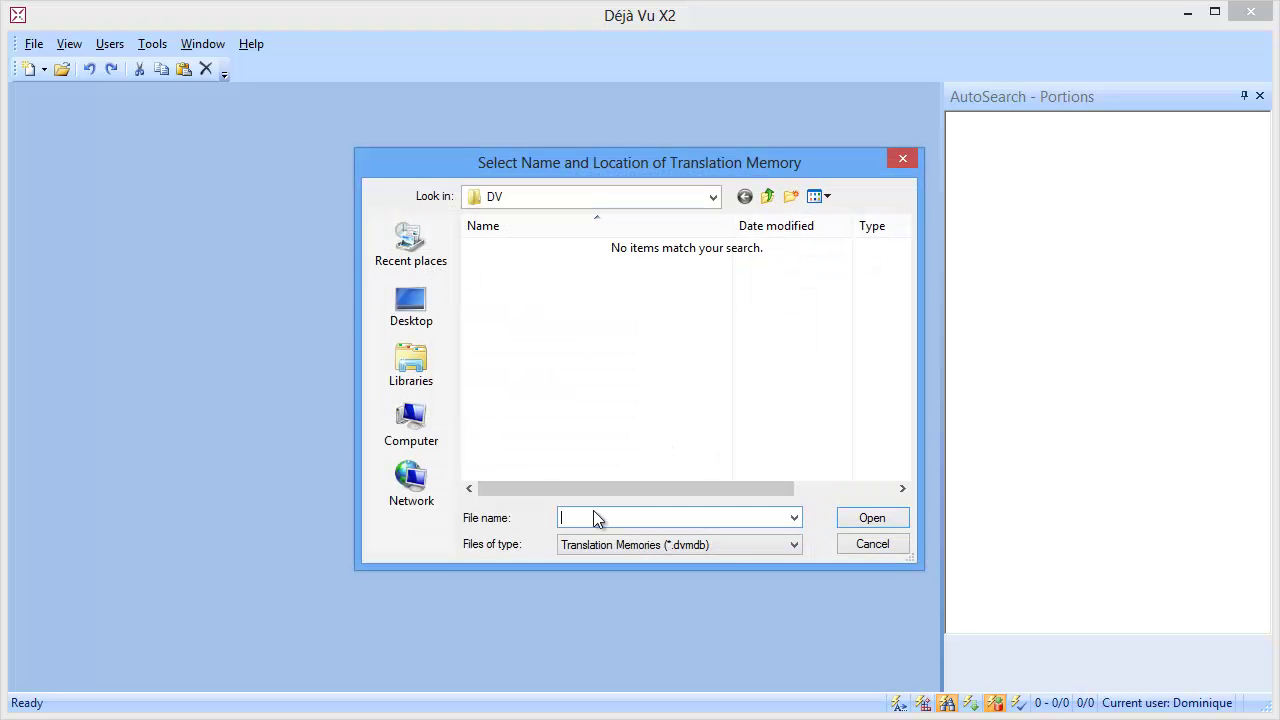
pyautogui.write('Google en-fr')
pyautogui.click(871, 519)
pyautogui.click(756, 524)
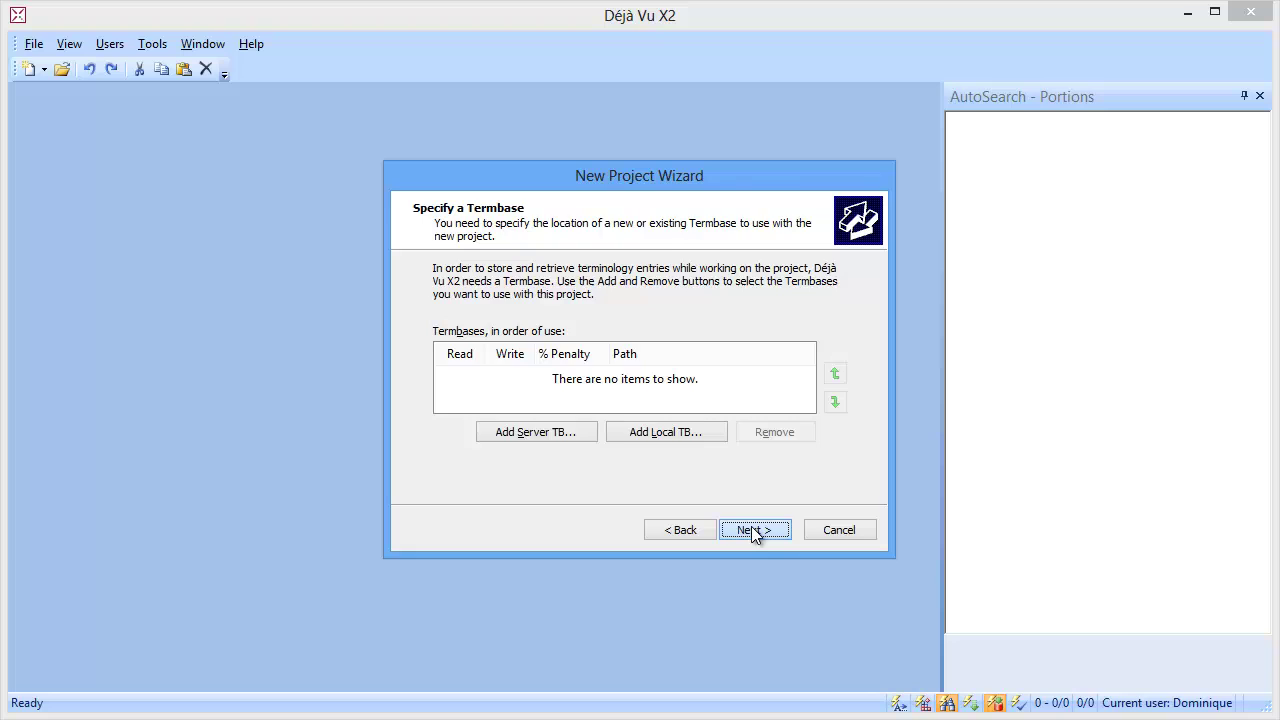
pyautogui.click(753, 532)
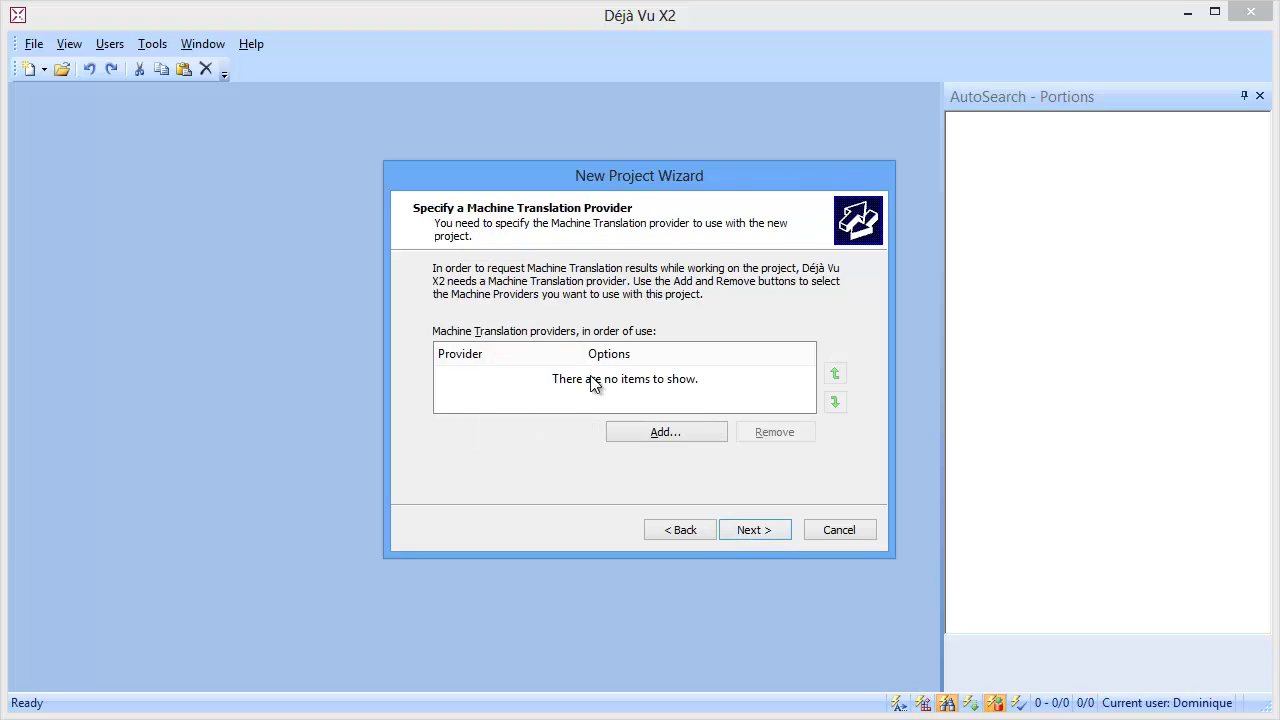
pyautogui.click(753, 531)
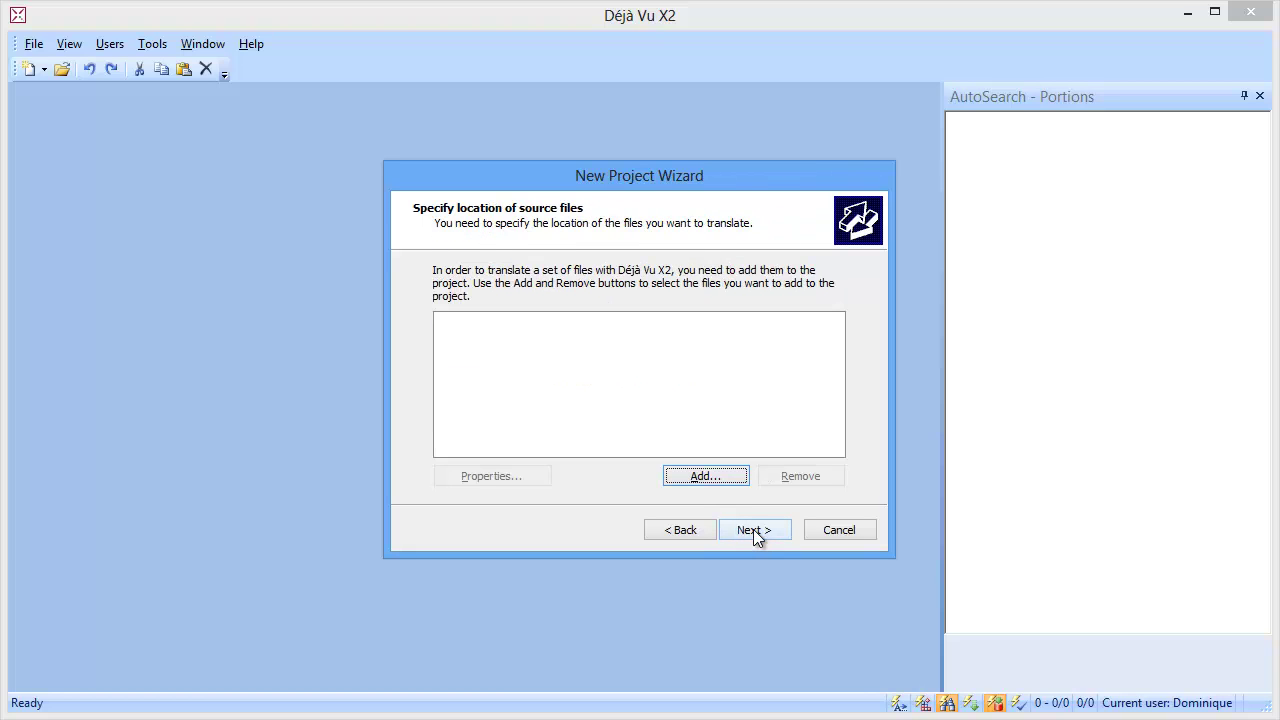
# Add Google_terms1.docx as the source file and finish the project wizard
pyautogui.click(703, 474)
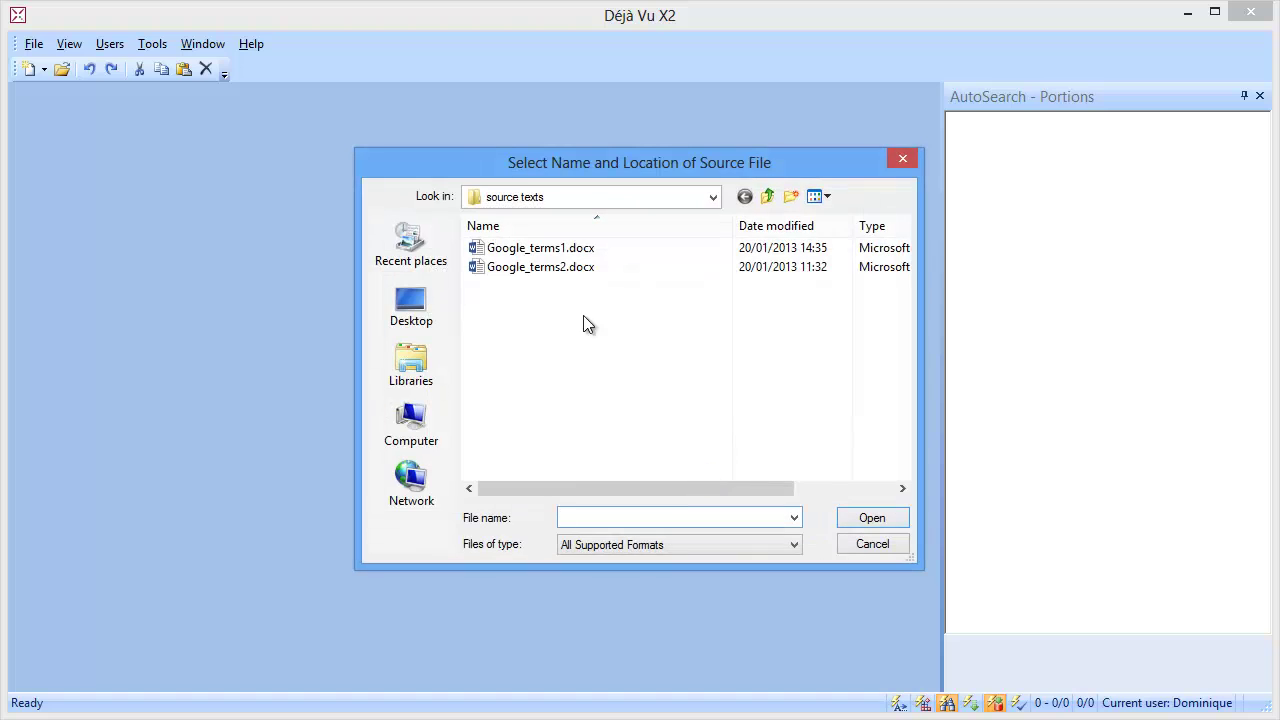
pyautogui.click(543, 249)
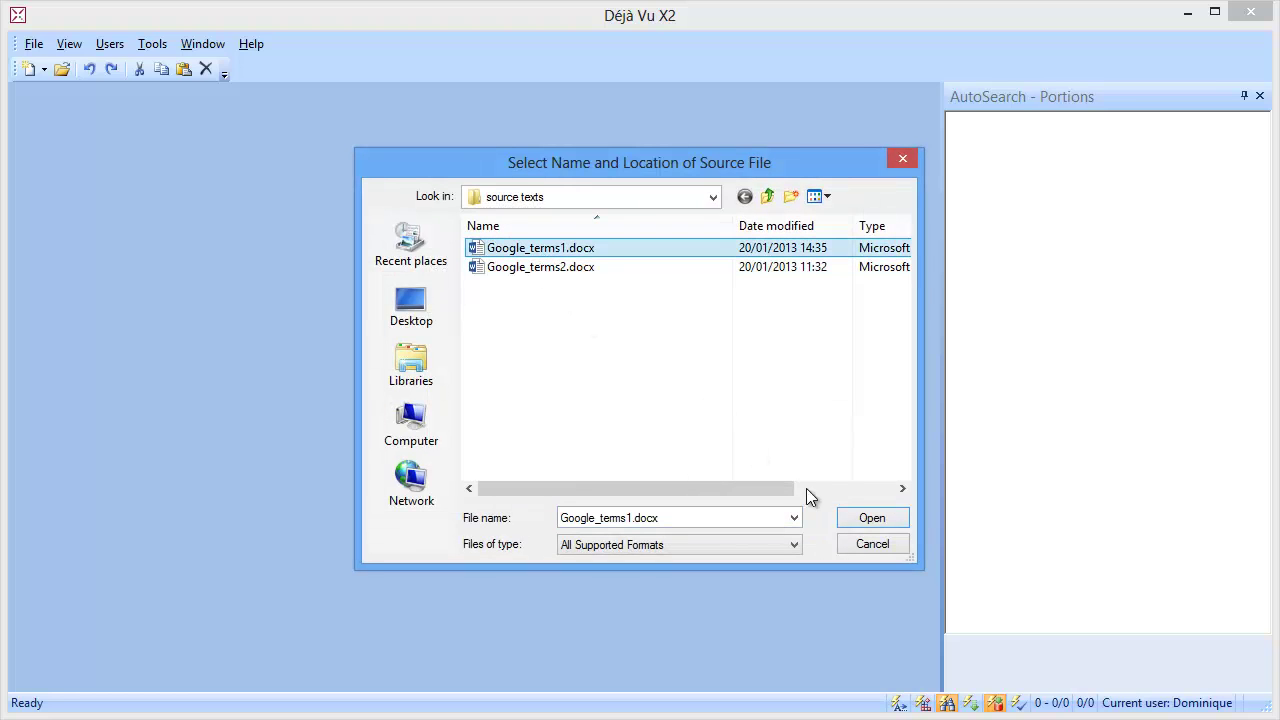
pyautogui.click(857, 512)
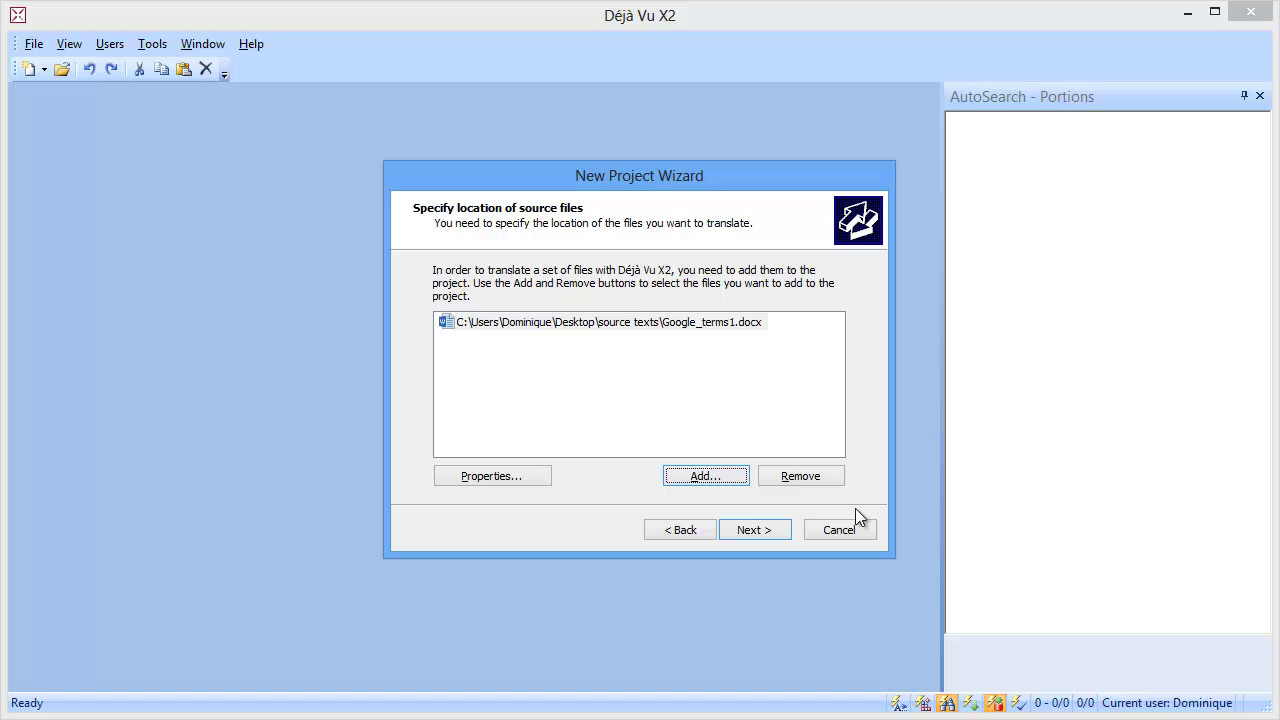
pyautogui.click(753, 530)
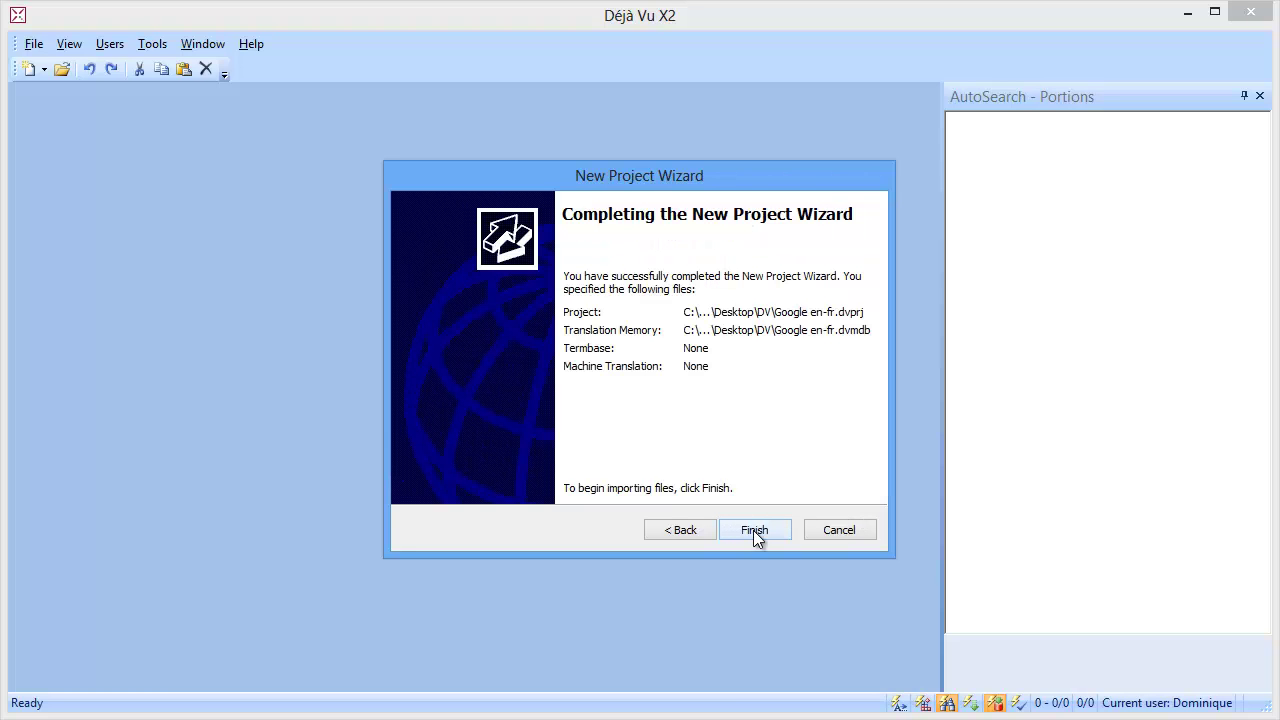
pyautogui.click(753, 530)
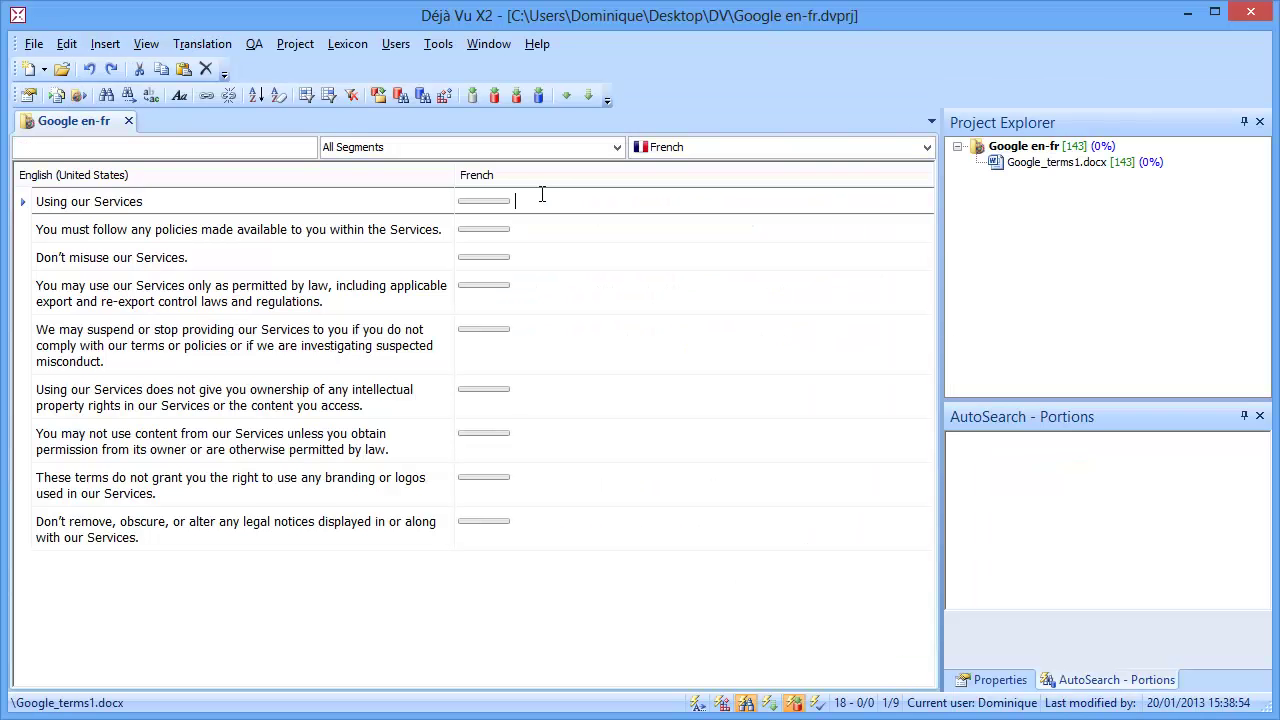
# Enter the French translation 'Utilisation de nos Services' for the first segment
pyautogui.write('Utilisation de nos Services')
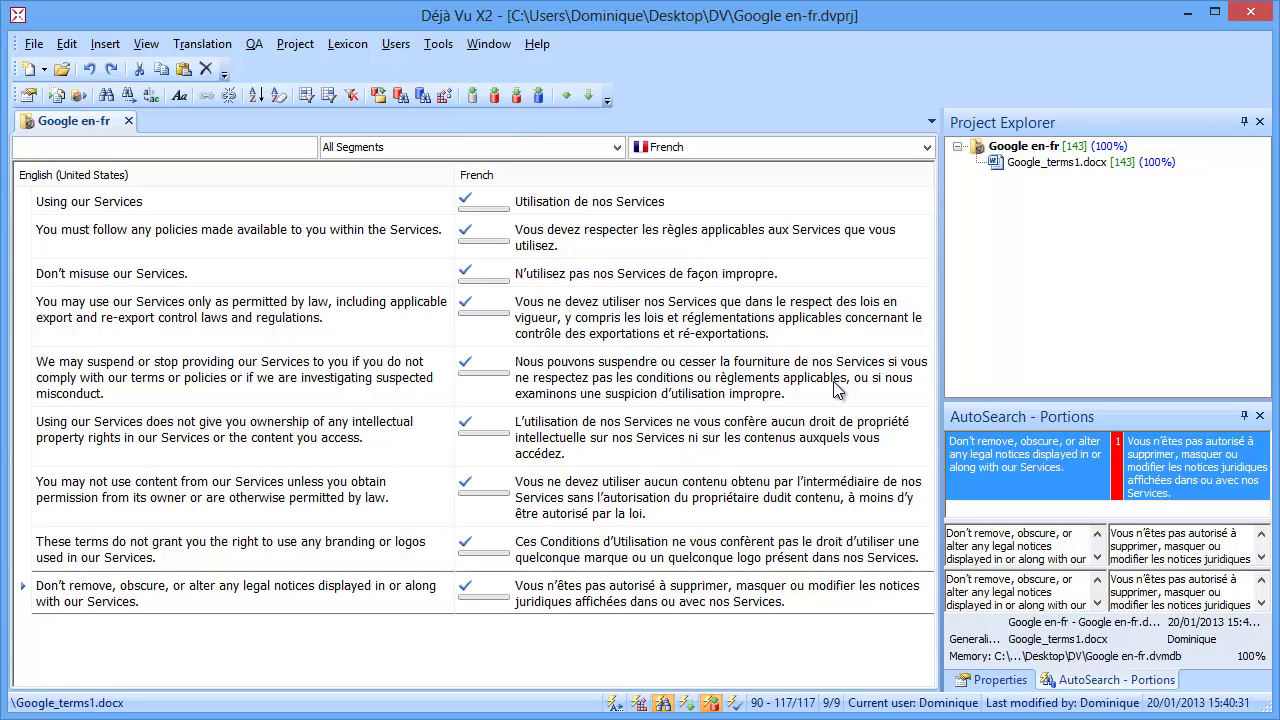
# Add Google_terms2.docx to the Google en-fr project as a new source file
pyautogui.click(1036, 162)
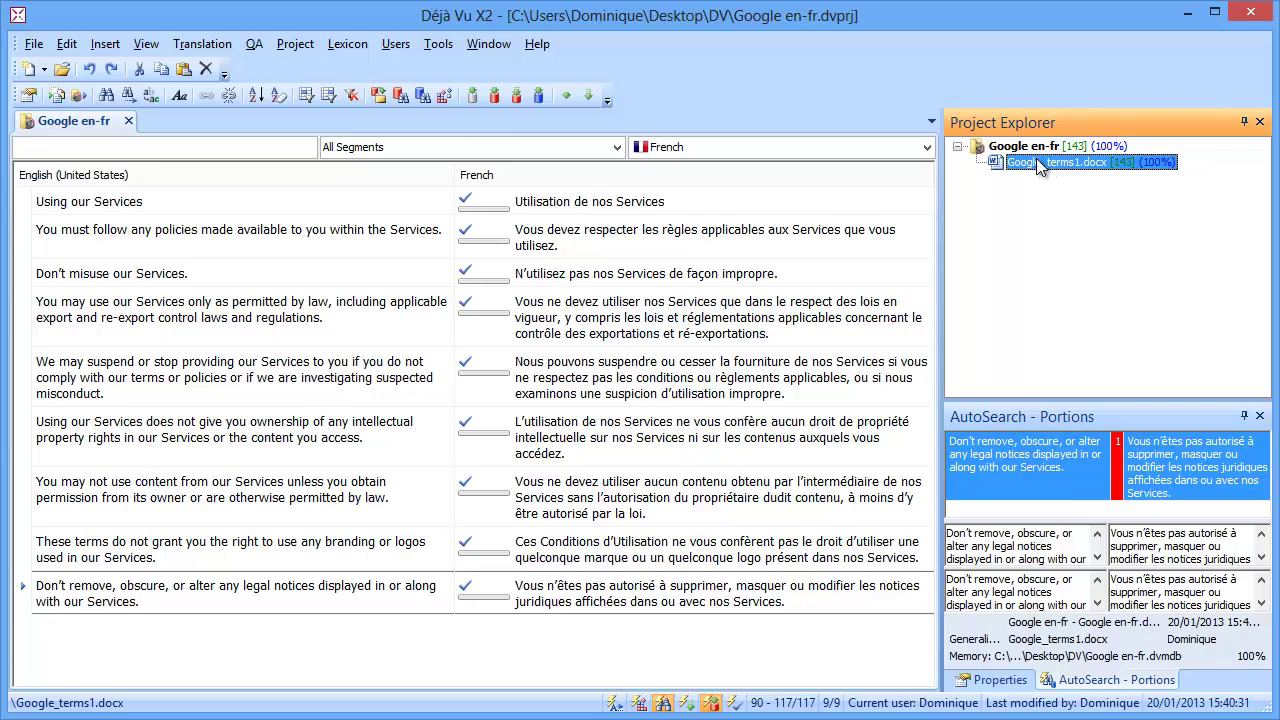
pyautogui.rightClick(1036, 219)
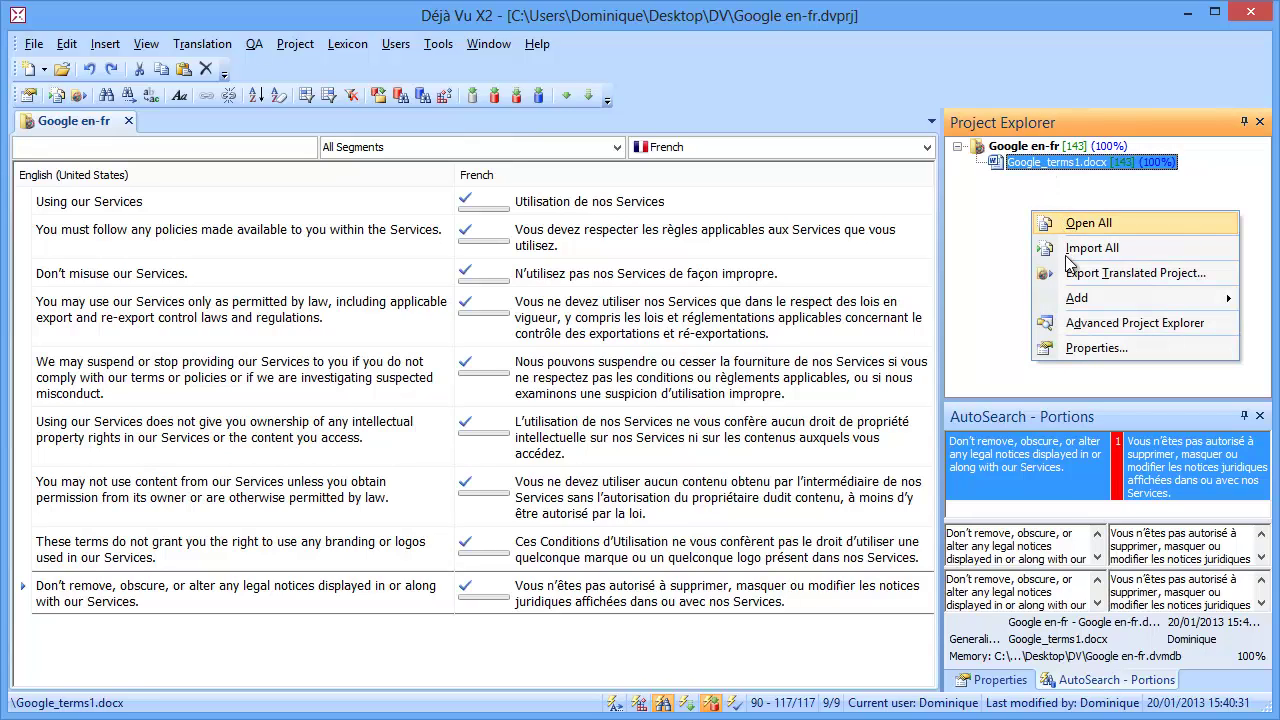
pyautogui.moveTo(1076, 298)
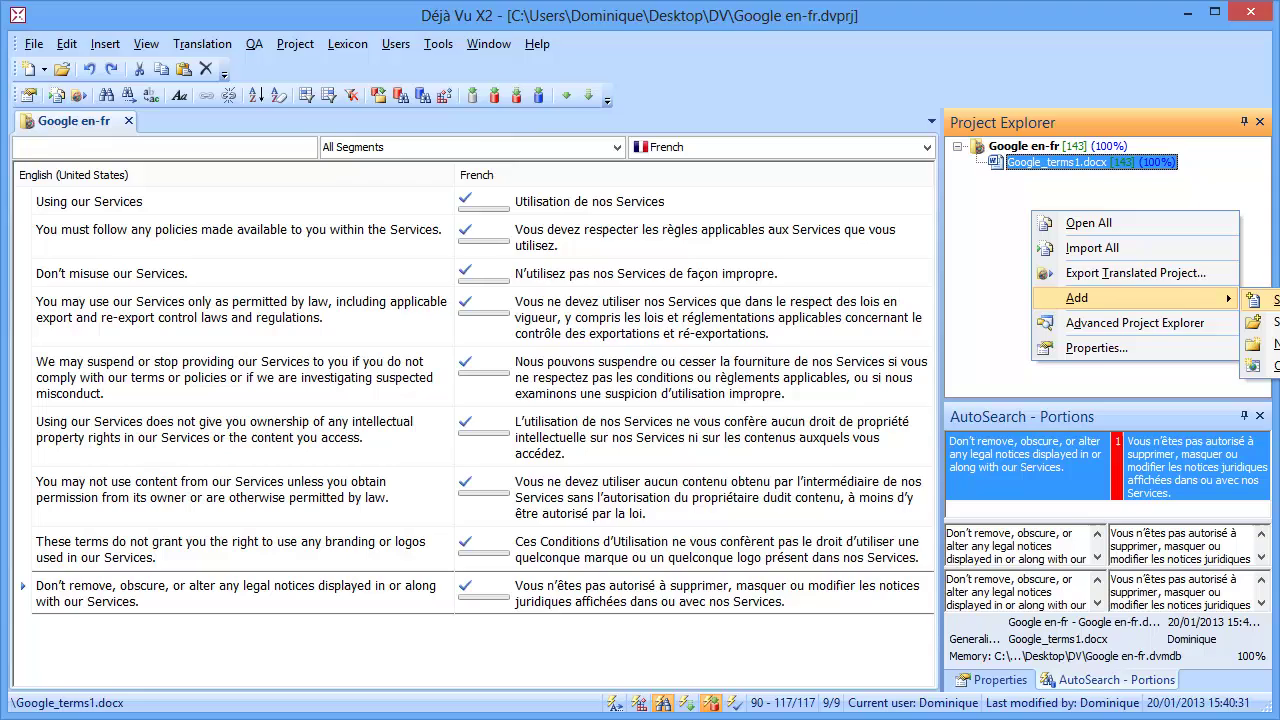
pyautogui.click(1265, 299)
pyautogui.doubleClick(567, 268)
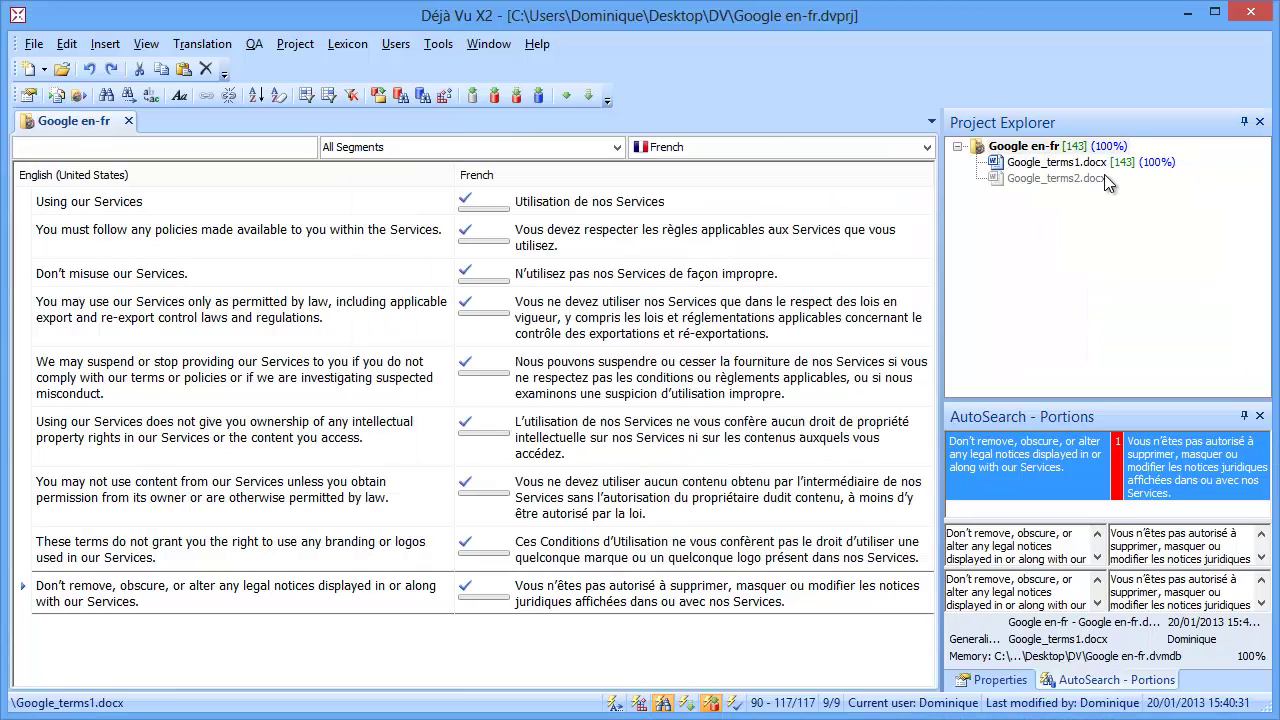
# Import Google_terms2.docx and open it for translation
pyautogui.rightClick(1070, 181)
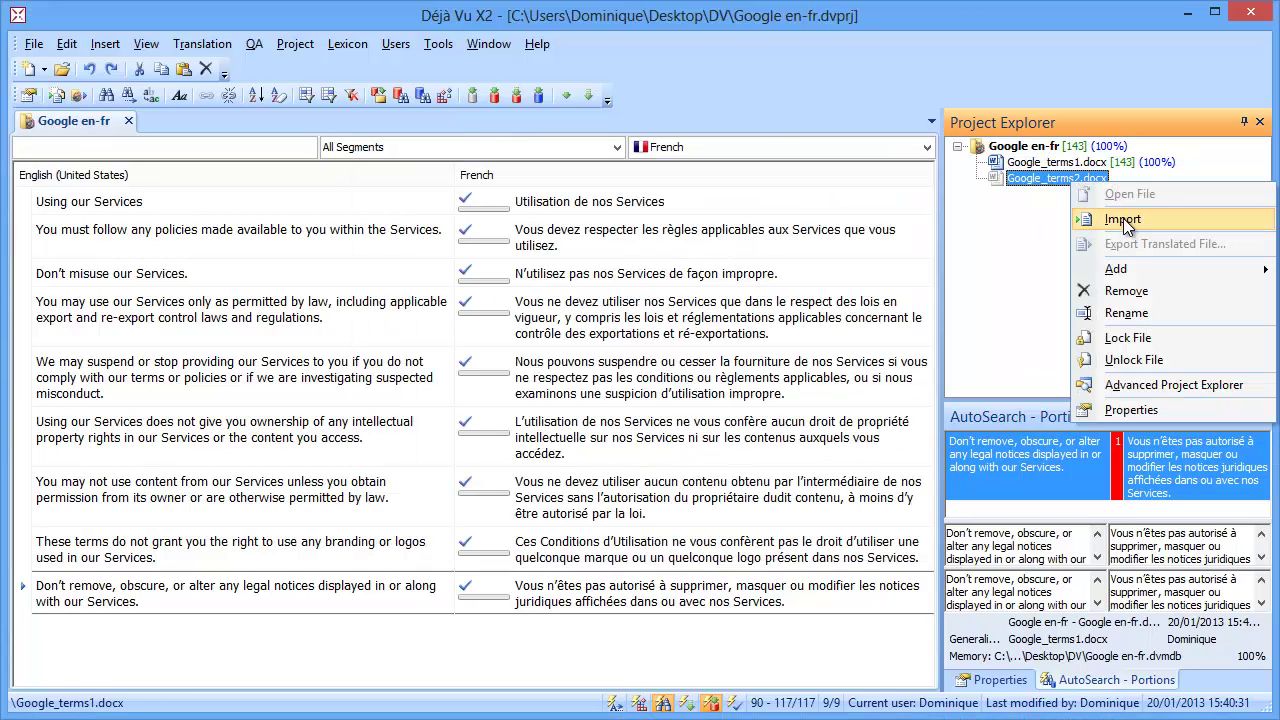
pyautogui.click(1122, 219)
pyautogui.click(1070, 179)
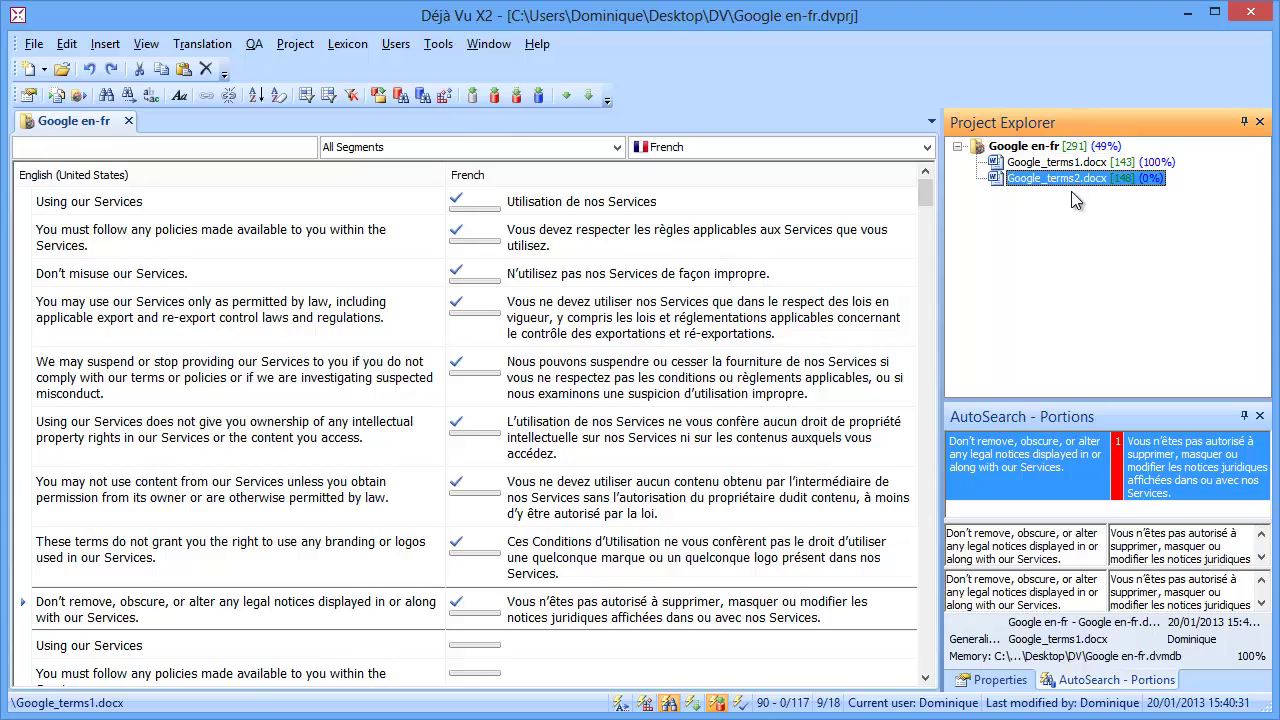
pyautogui.doubleClick(1067, 178)
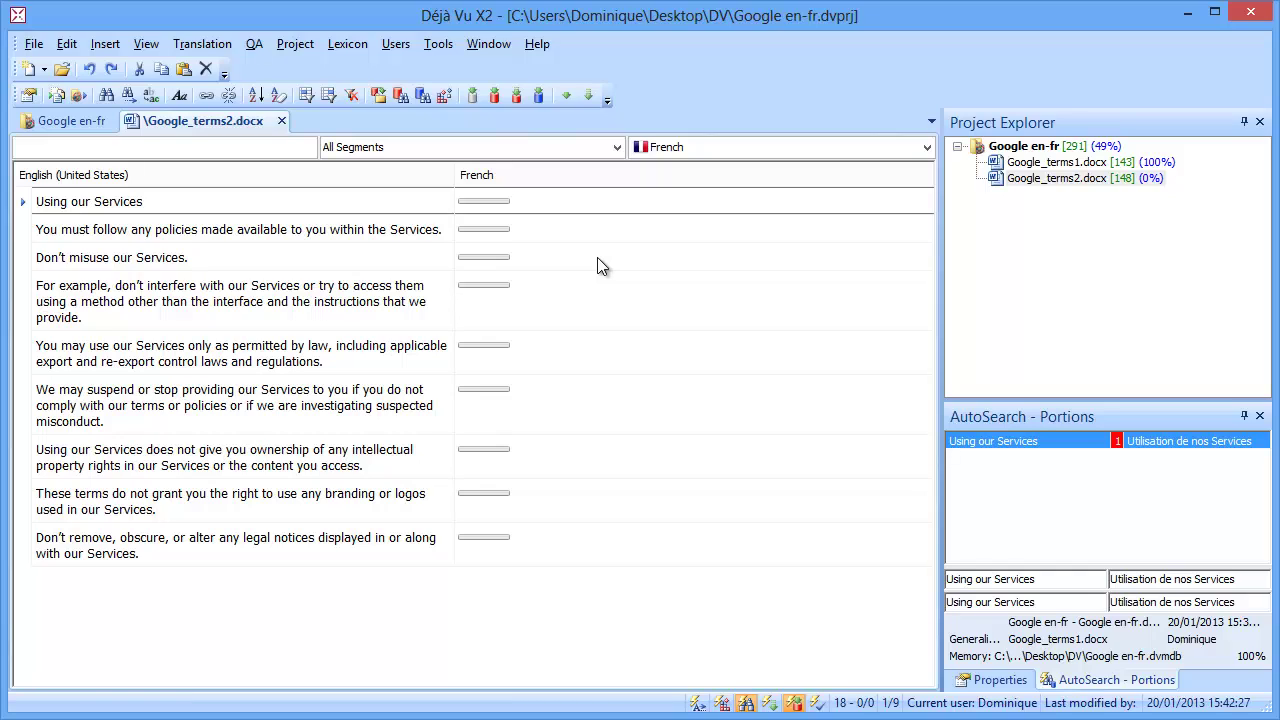
# Run Pretranslate with Lock guaranteed matches ticked and the context size setting adjusted
pyautogui.click(206, 44)
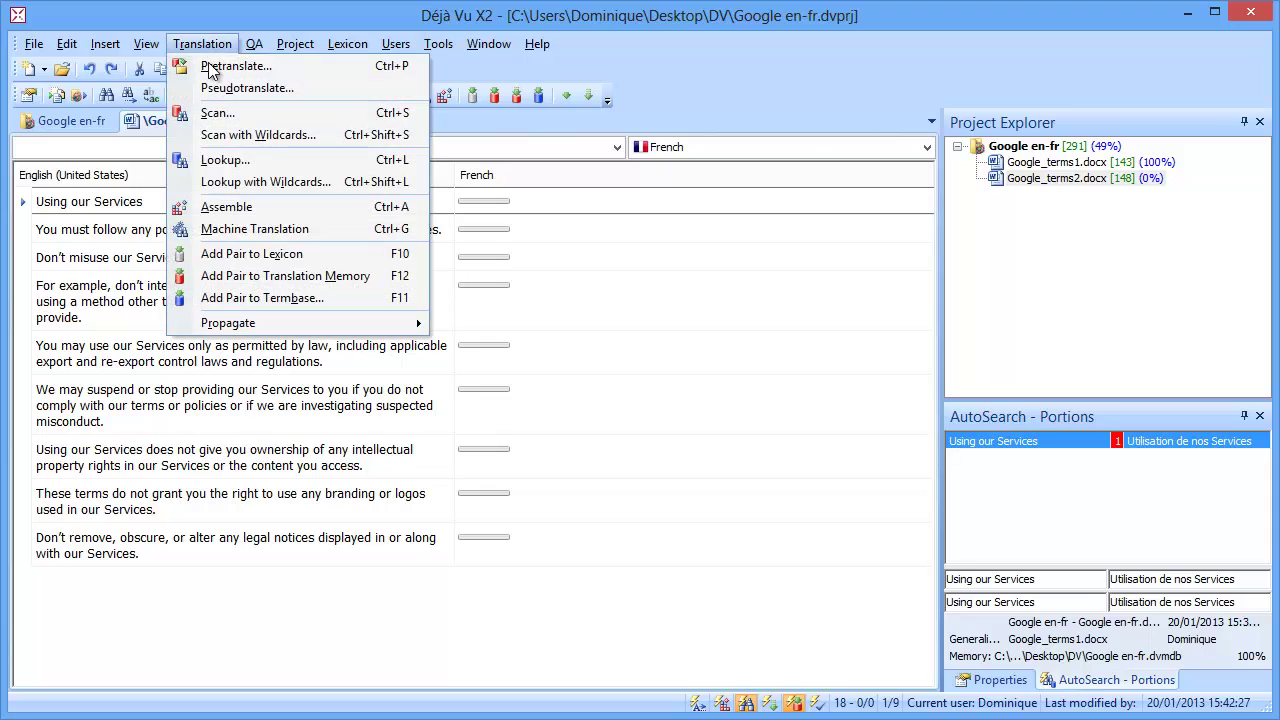
pyautogui.click(211, 66)
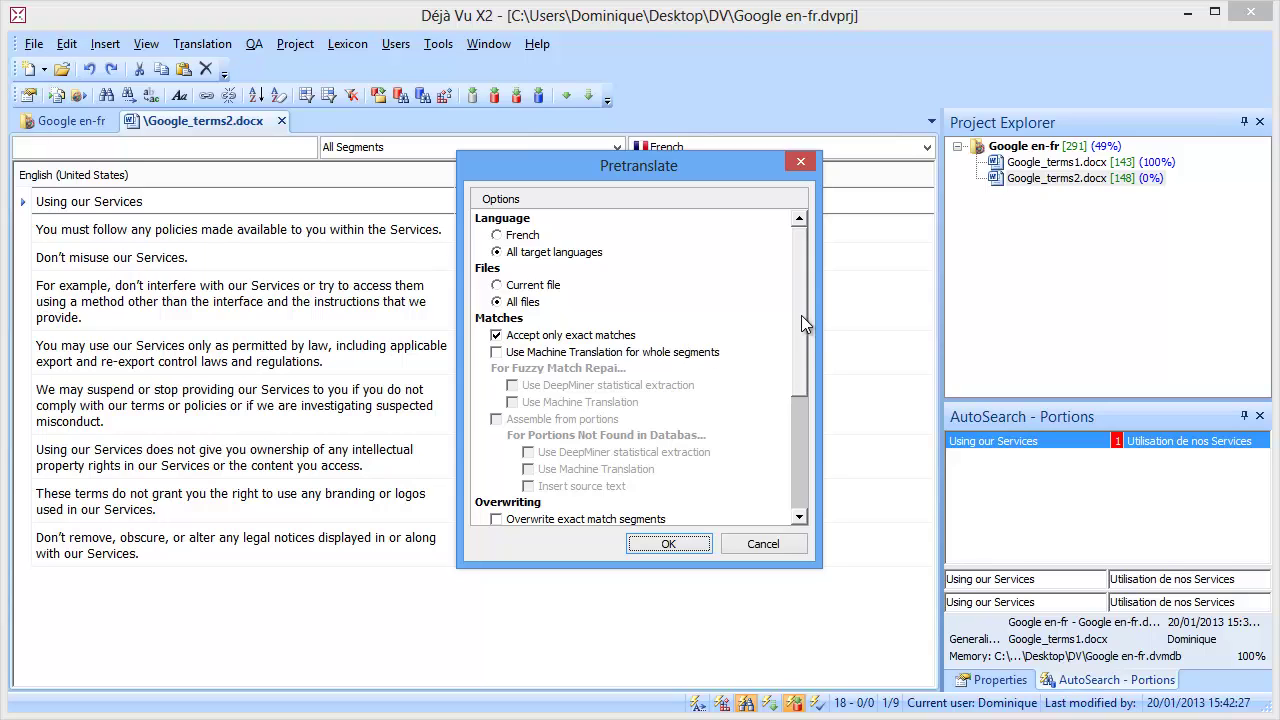
pyautogui.moveTo(801, 315); pyautogui.dragTo(774, 428)
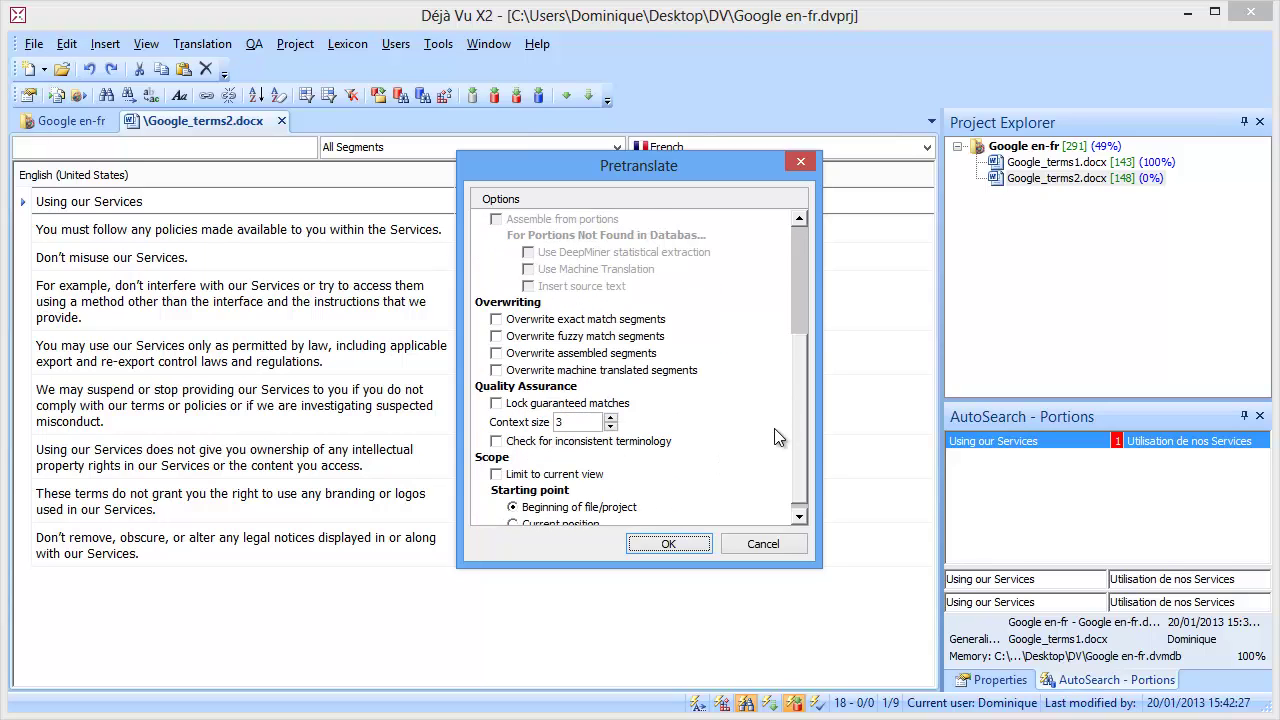
pyautogui.click(497, 405)
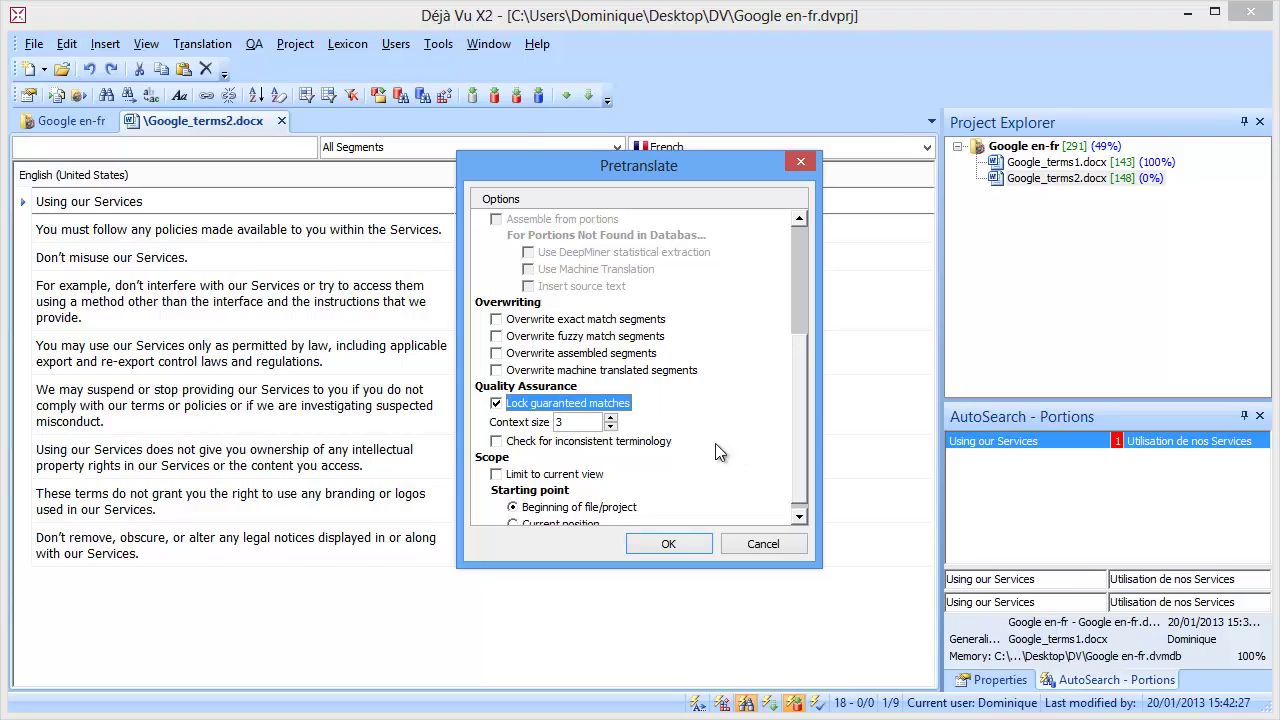
pyautogui.click(611, 418)
pyautogui.click(611, 418)
pyautogui.click(670, 543)
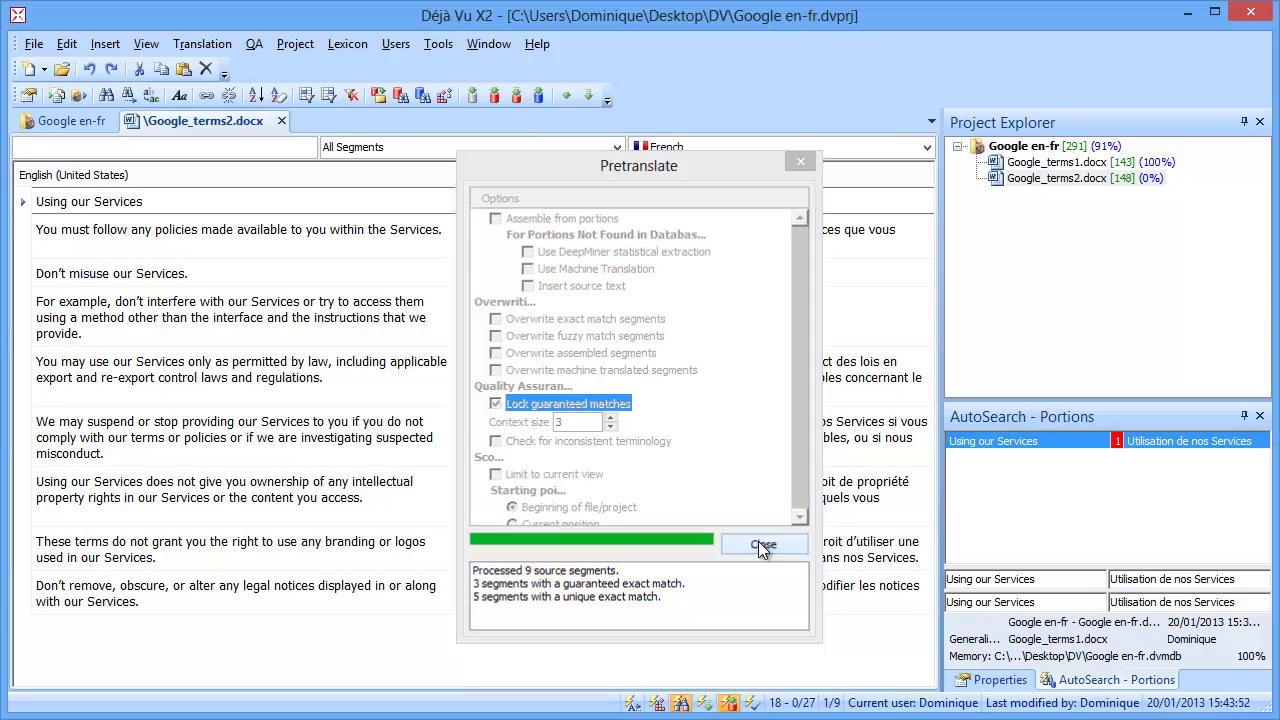
# Close the Pretranslate summary reporting 3 guaranteed and 5 unique exact matches
pyautogui.click(760, 545)
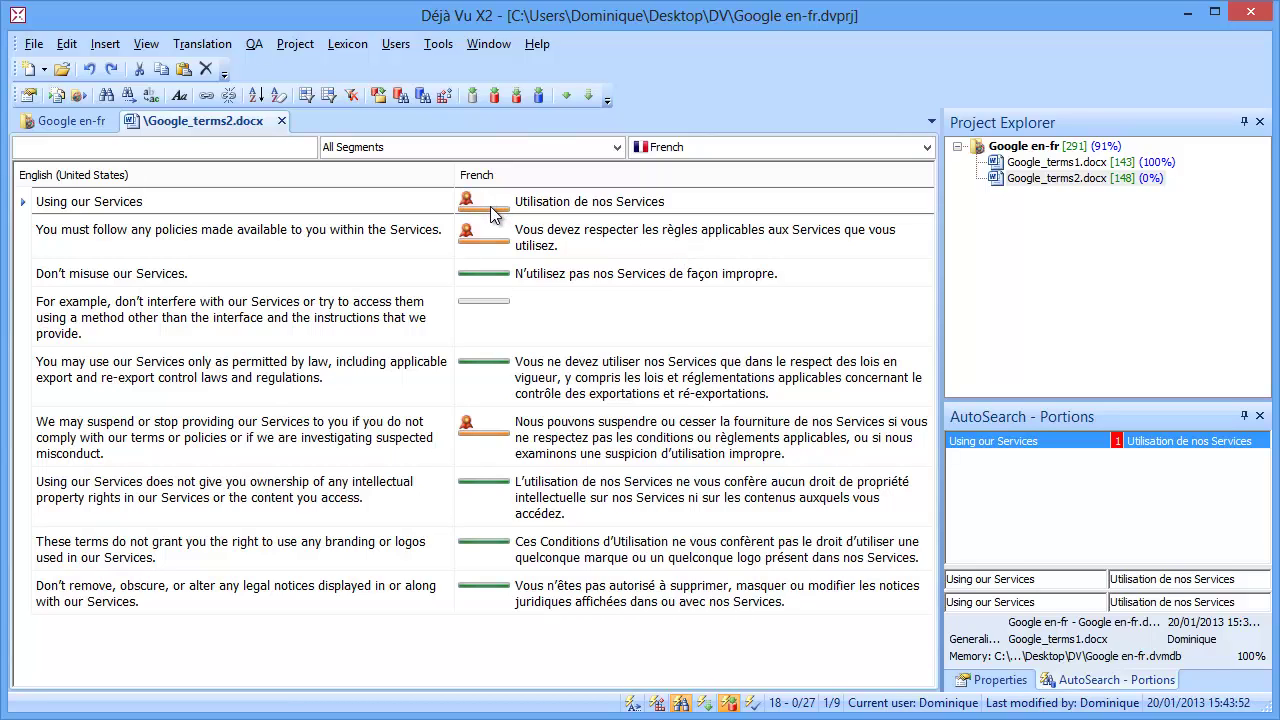
# Translate segment 4 as 'Ne tentez pas, par exemple, de produire des interférences avec nos Services…'
pyautogui.moveTo(490, 210)
pyautogui.click(544, 317)
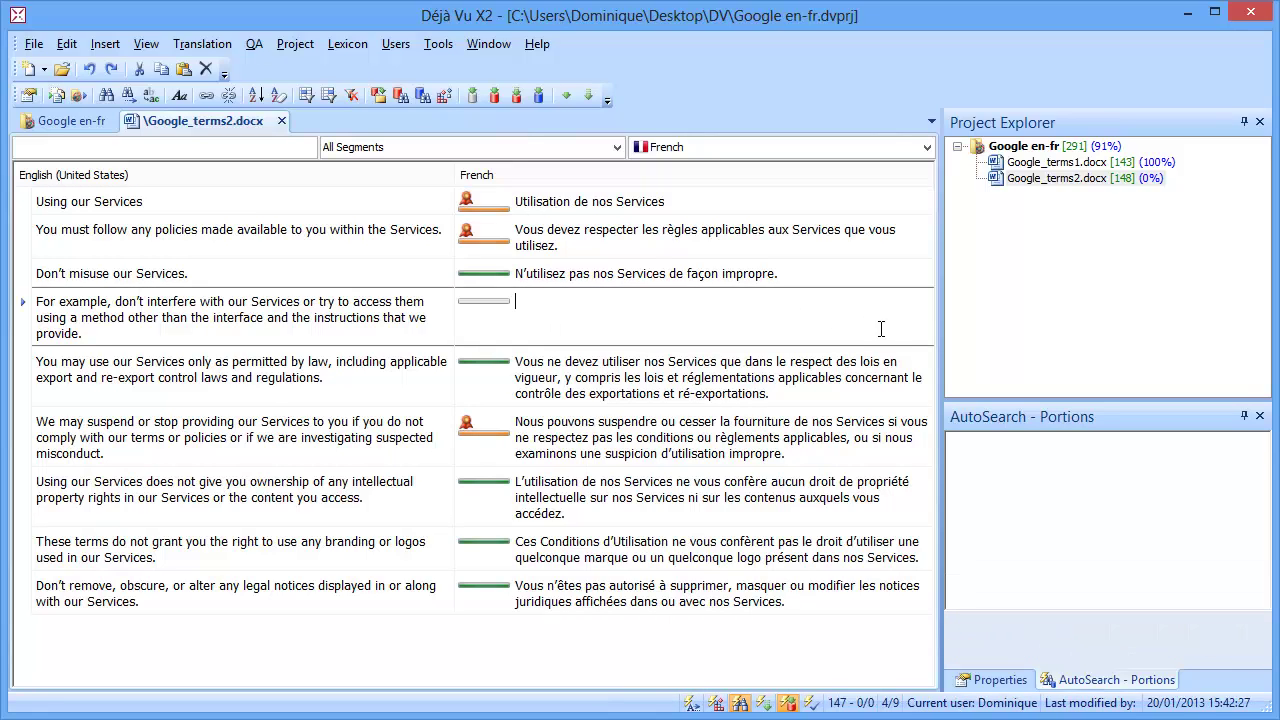
pyautogui.write('Ne tentez pas, par exemple, de produir')
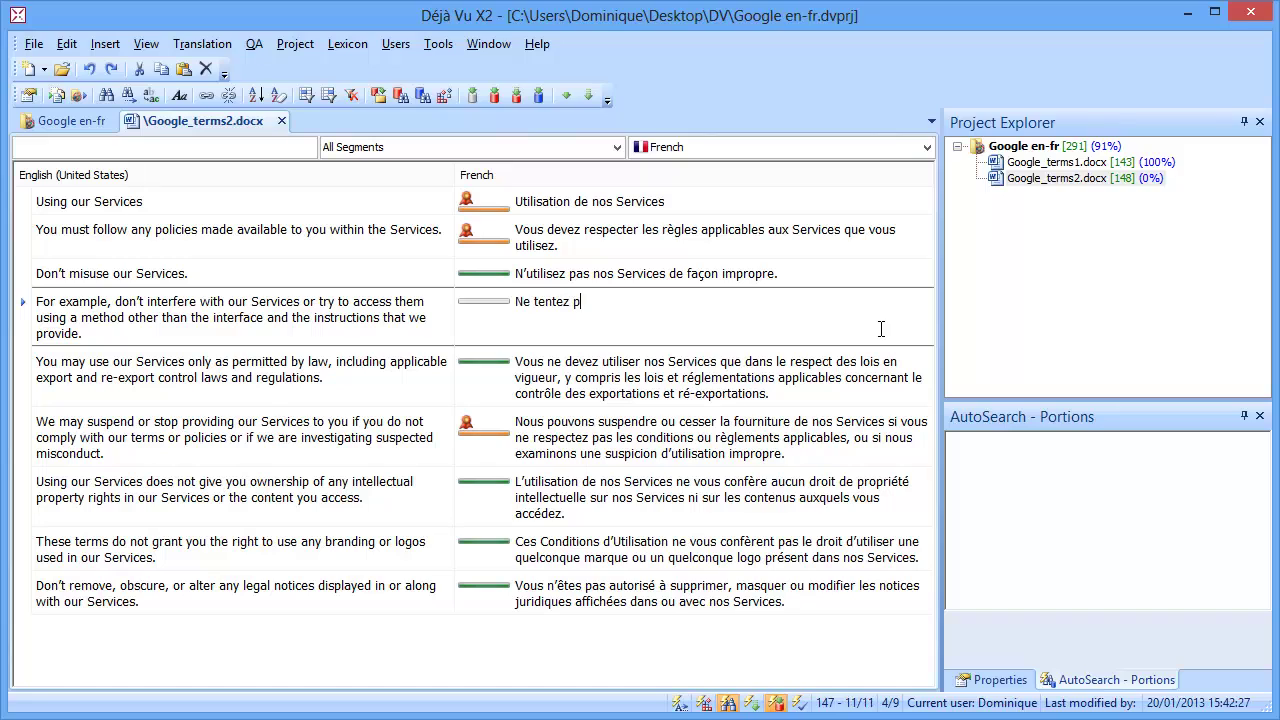
pyautogui.write('e des interférences avec nos Services ou d’y accéder en utilisant une méthode autre que l’interface et les instructions que nous mettons à votre disposition.')
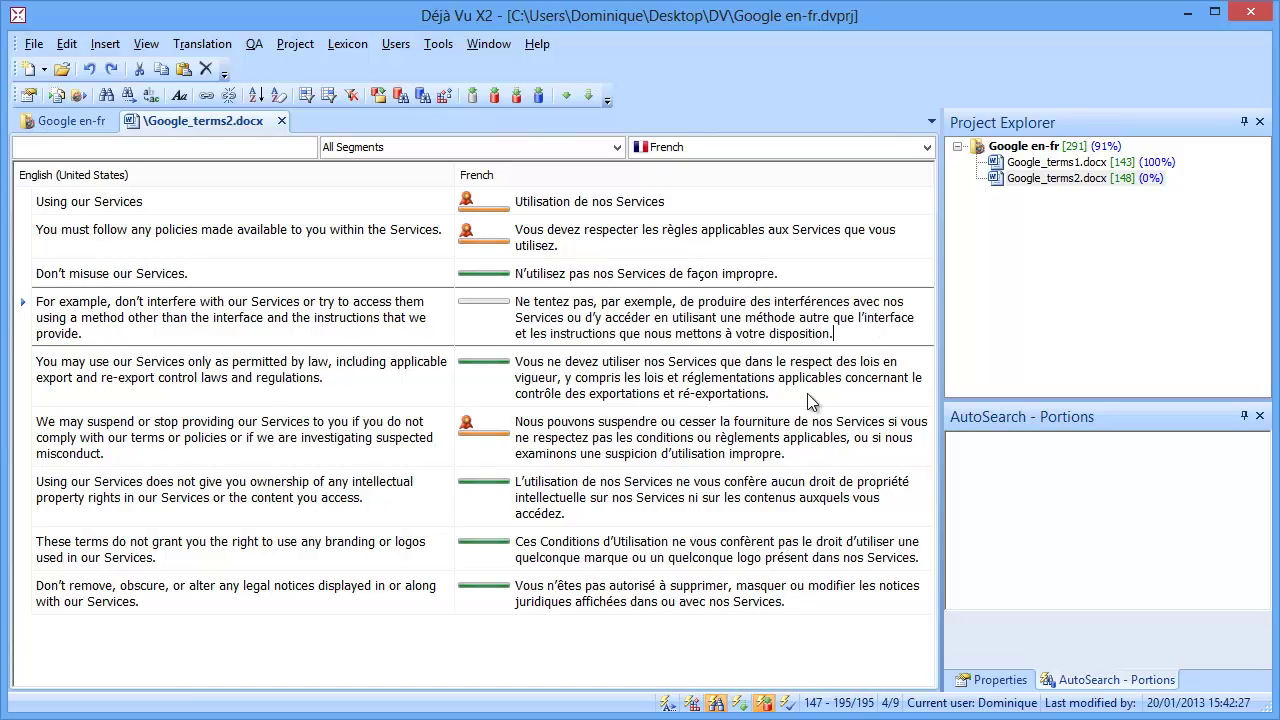